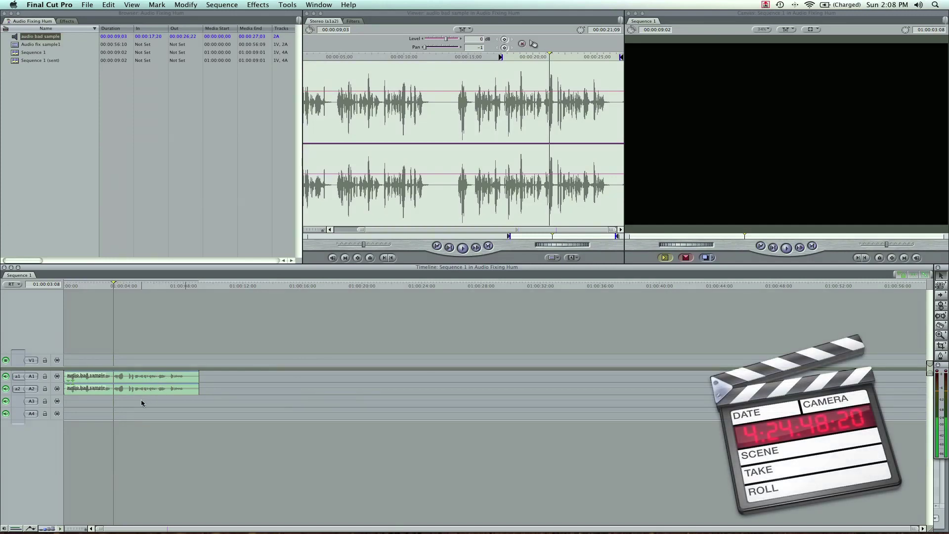
# - Play Sequence 1 from its start to hear the noisy 'audio bad sample' clip on A1–A2
pyautogui.moveTo(83, 290); pyautogui.dragTo(54, 288)
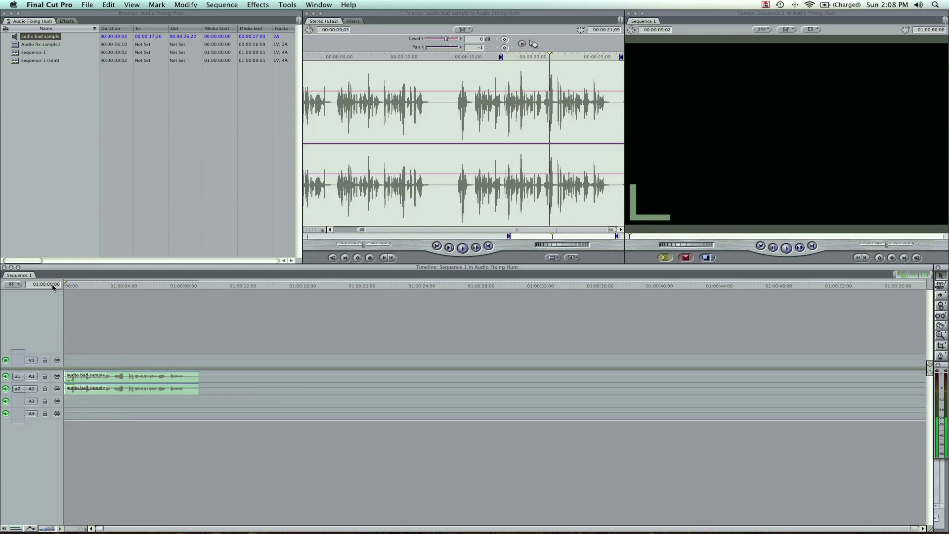
pyautogui.press('space')
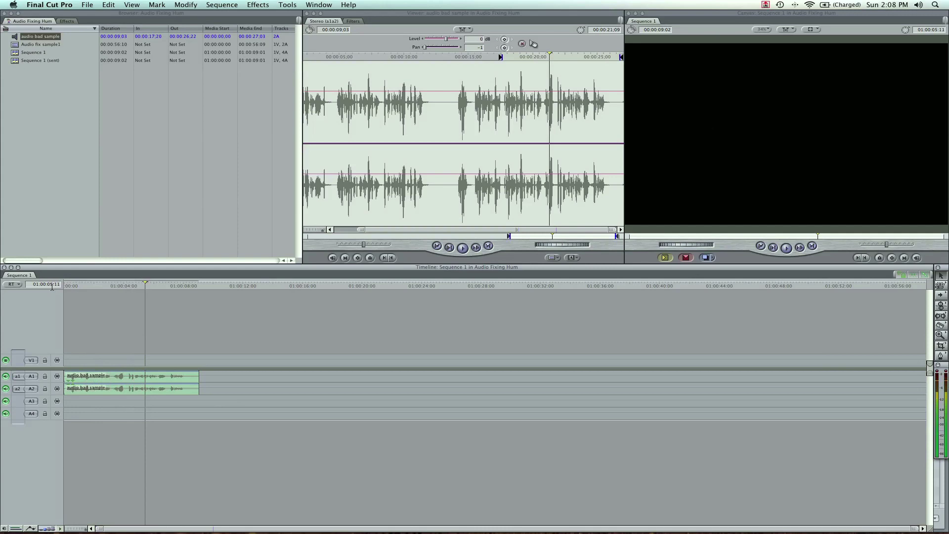
# - Send the 'audio bad sample' clip to a Soundtrack Pro Multitrack Project, replacing 'Sequence 1 (sent)'
pyautogui.rightClick(172, 383)
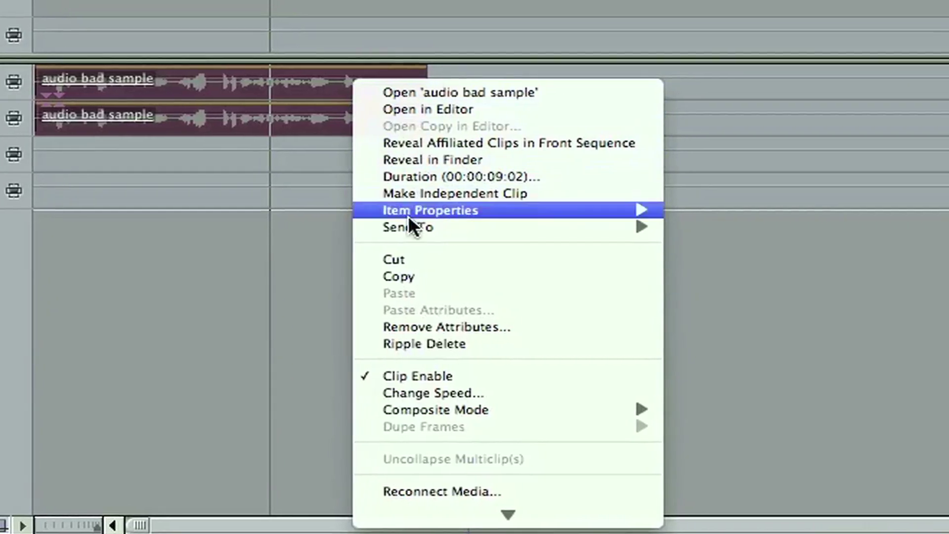
pyautogui.moveTo(417, 227)
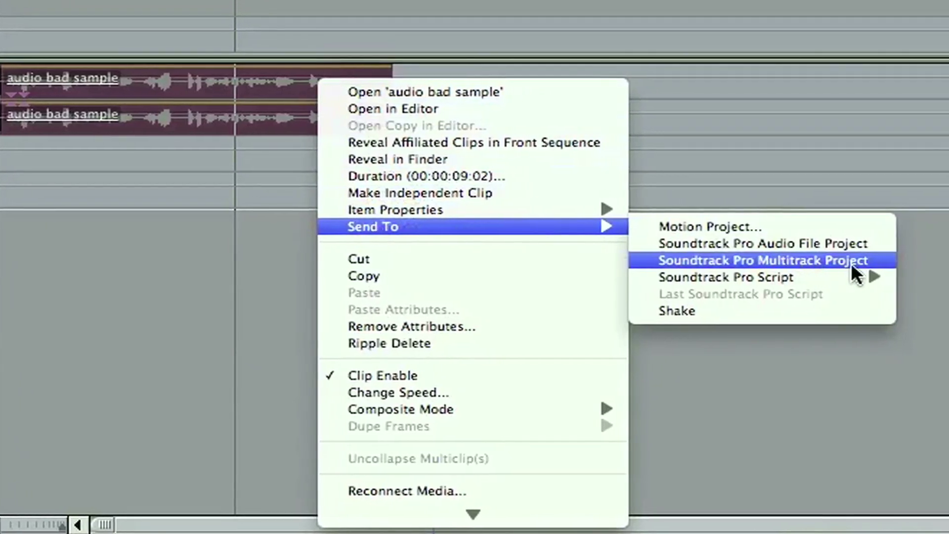
pyautogui.click(876, 261)
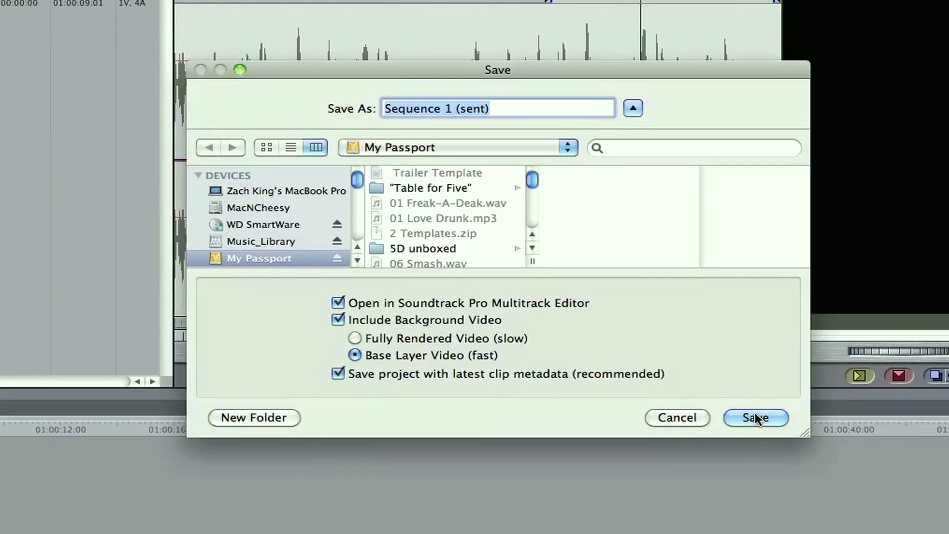
pyautogui.click(755, 414)
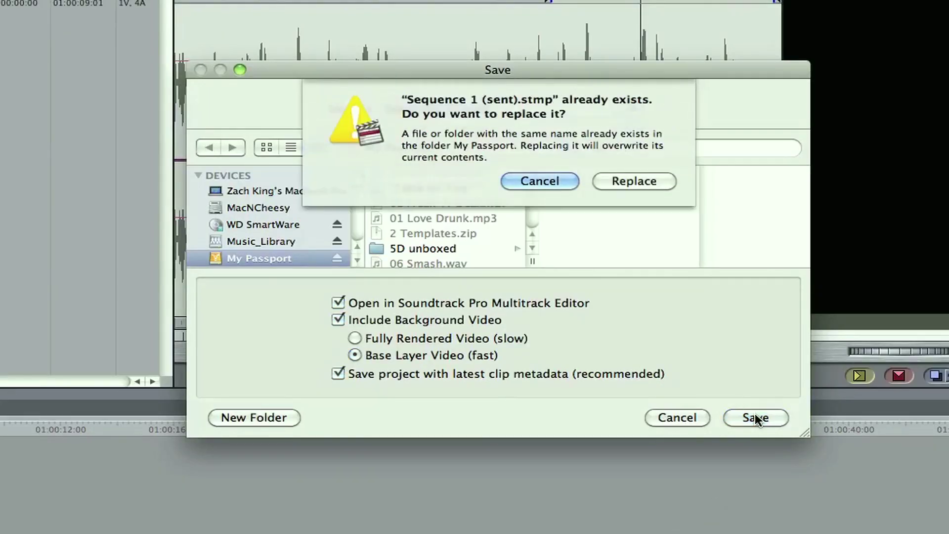
pyautogui.click(646, 179)
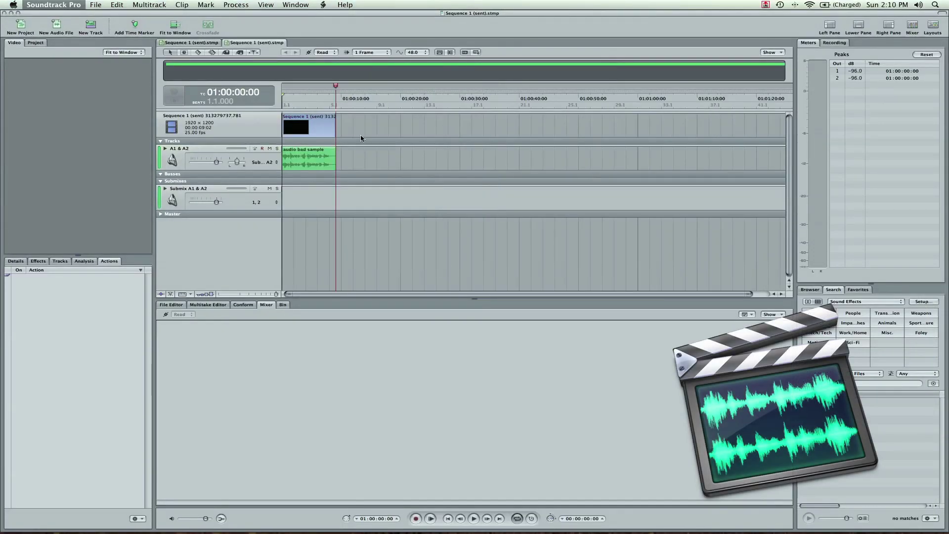
# - Open 'audio bad sample.mov' in the File Editor and play it from 00:00:17:02
pyautogui.click(315, 162)
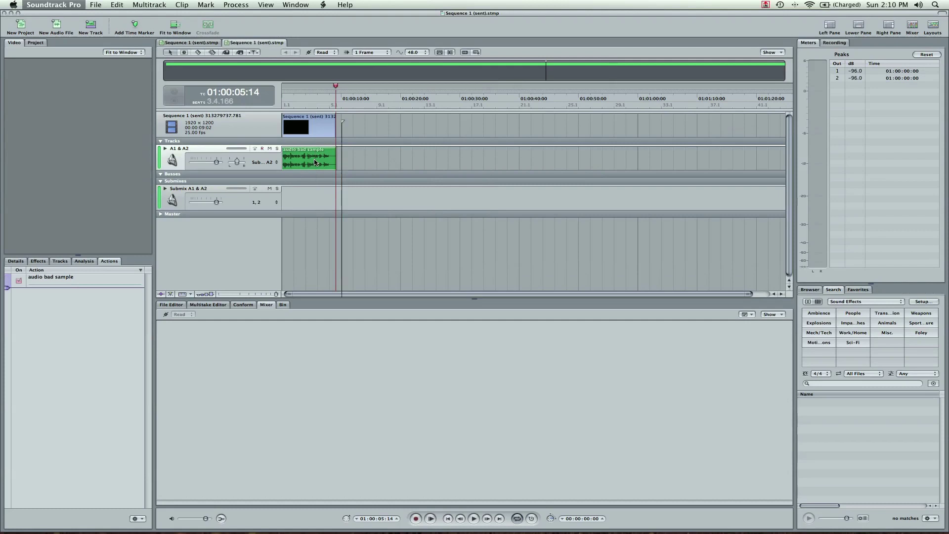
pyautogui.doubleClick(315, 163)
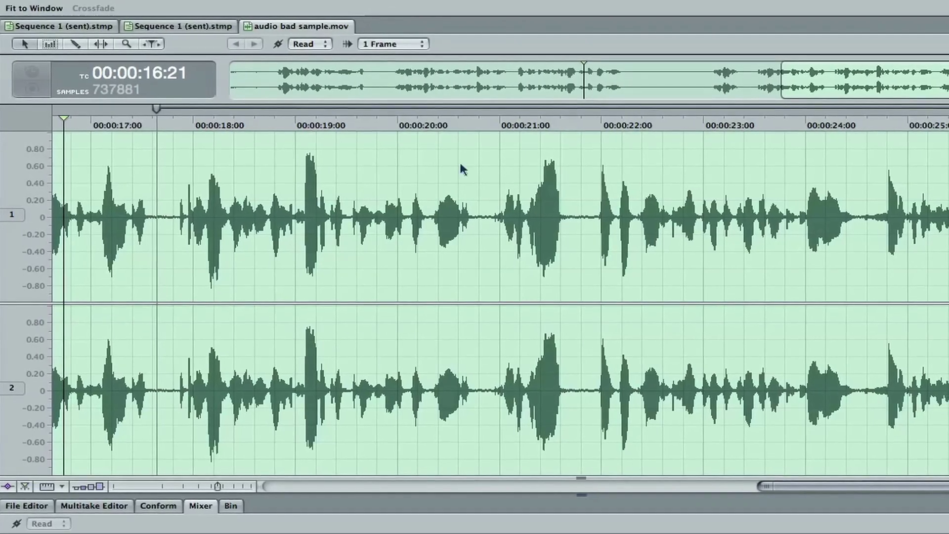
pyautogui.click(101, 121)
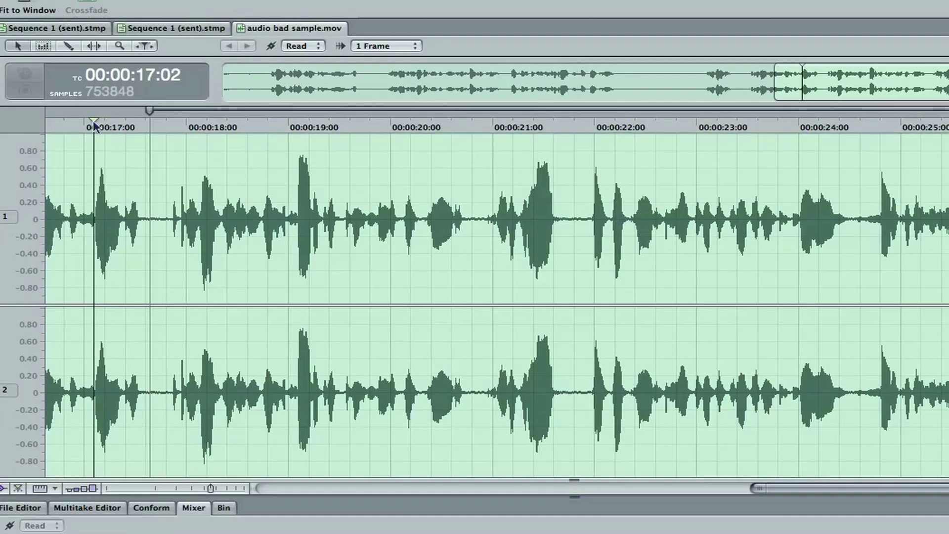
pyautogui.press('space')
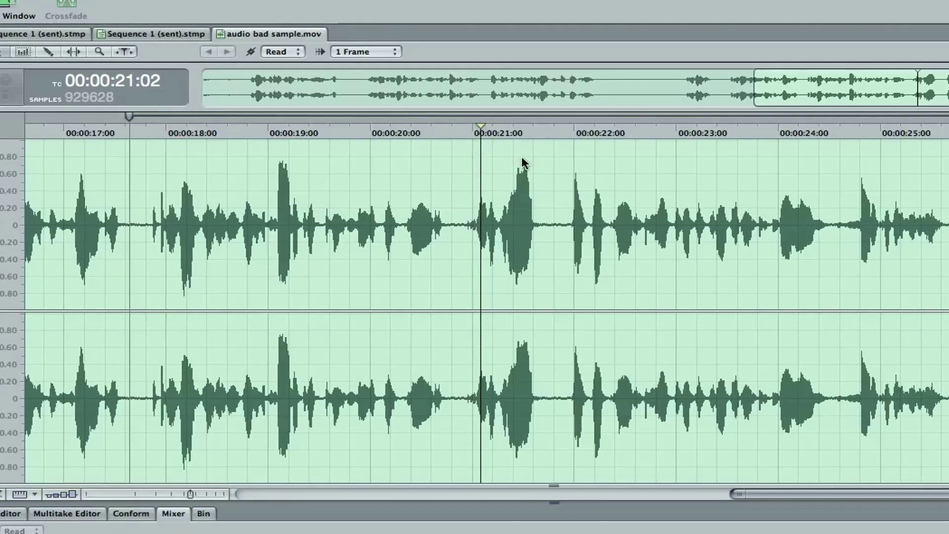
pyautogui.press('space')
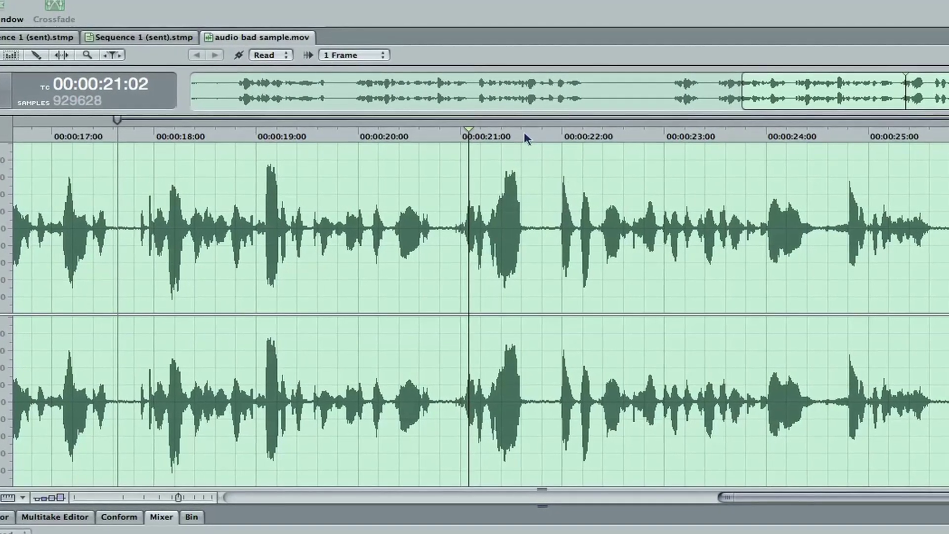
# - Select a short noise-only gap just after 00:00:21 and stop its looping playback
pyautogui.click(531, 136)
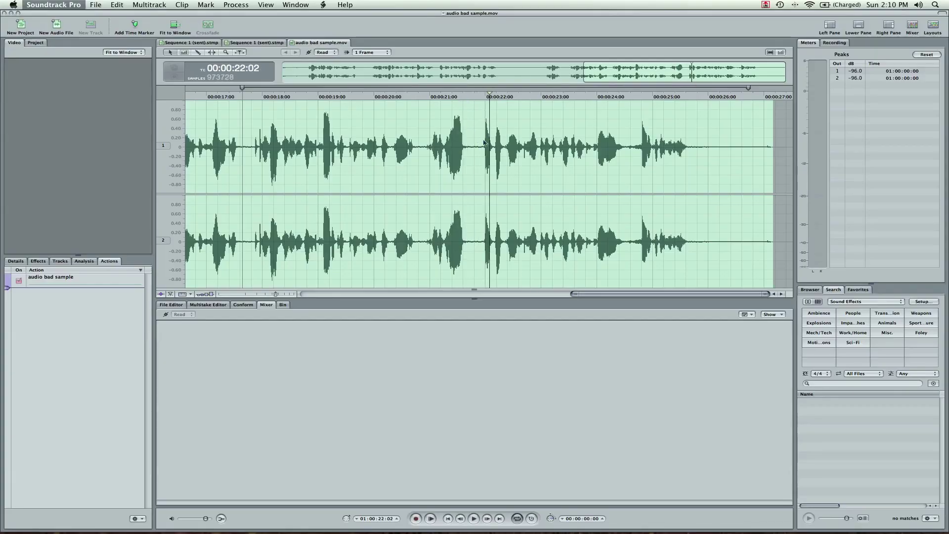
pyautogui.moveTo(482, 142); pyautogui.dragTo(494, 144)
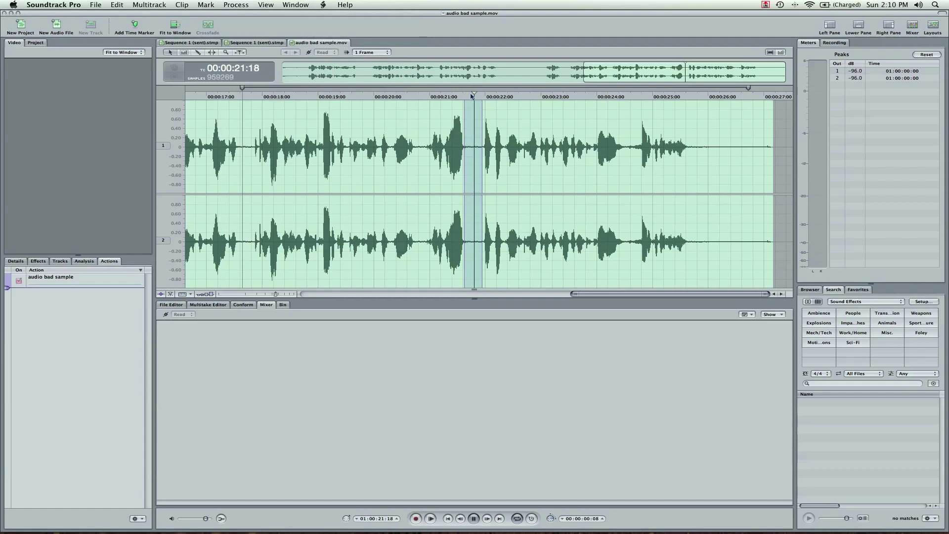
pyautogui.press('space')
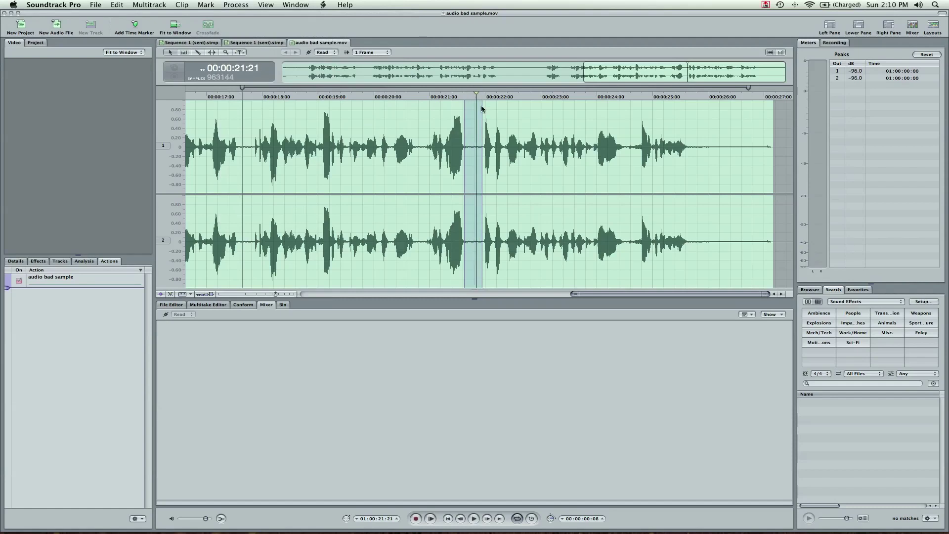
# - Capture the gap after 00:00:21 as the Noise Print, then select the speech through the end
pyautogui.click(237, 6)
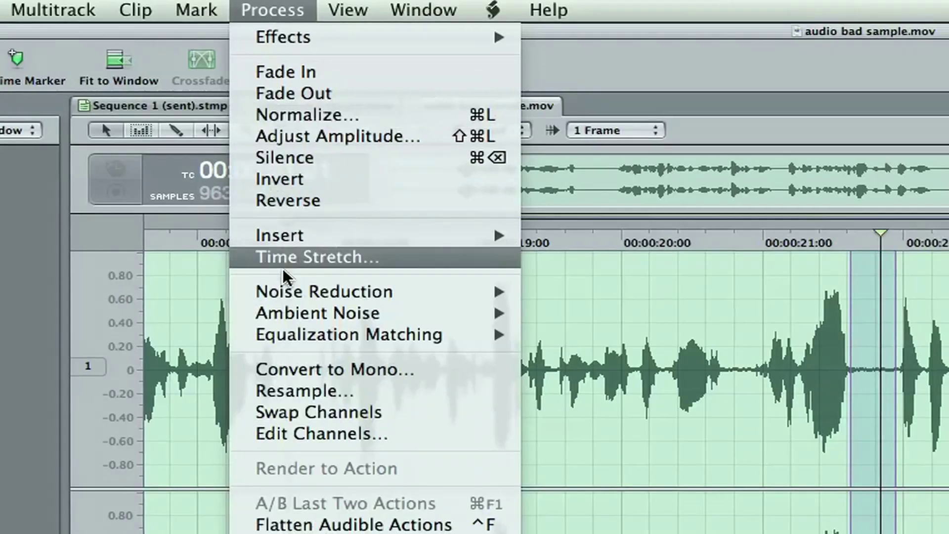
pyautogui.moveTo(242, 116)
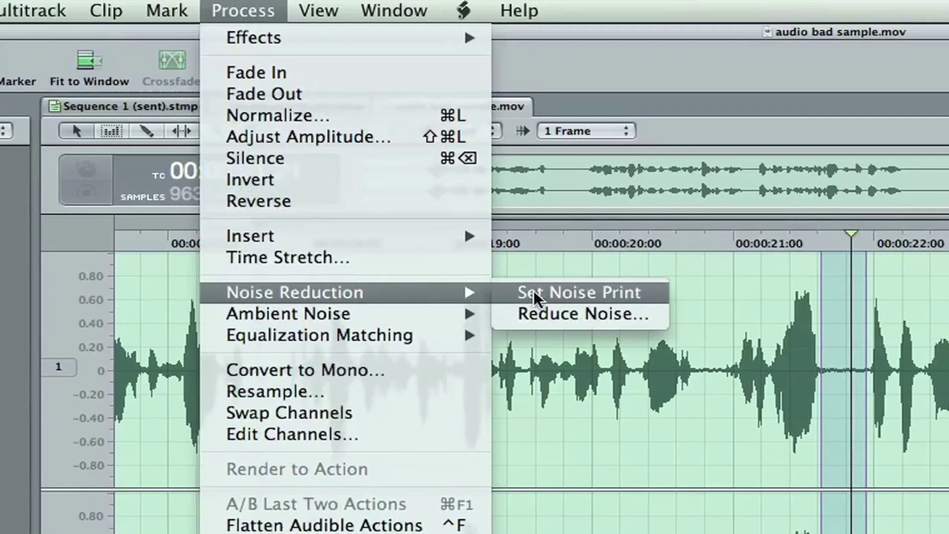
pyautogui.click(512, 290)
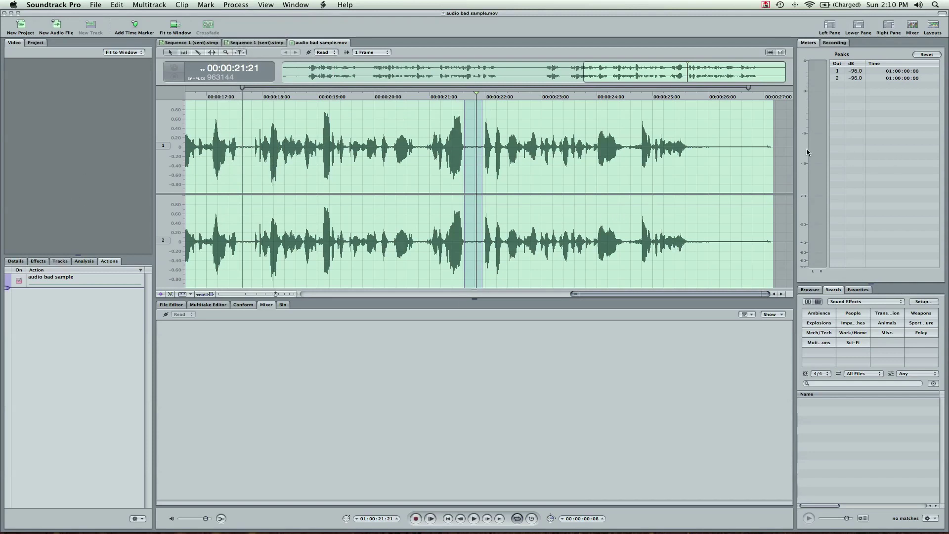
pyautogui.moveTo(742, 150); pyautogui.dragTo(371, 148)
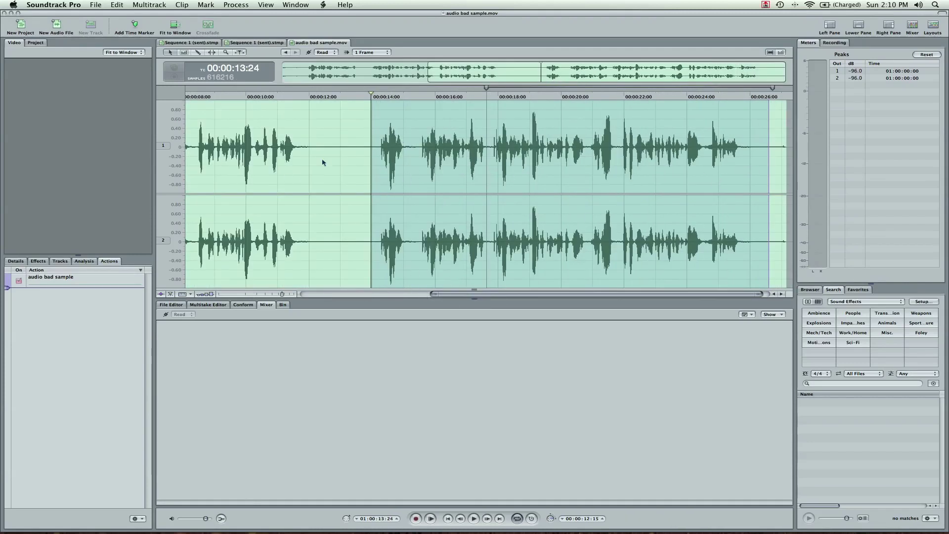
# - Open the Reduce Noise dialog, move it off the waveform, and preview the result
pyautogui.click(237, 5)
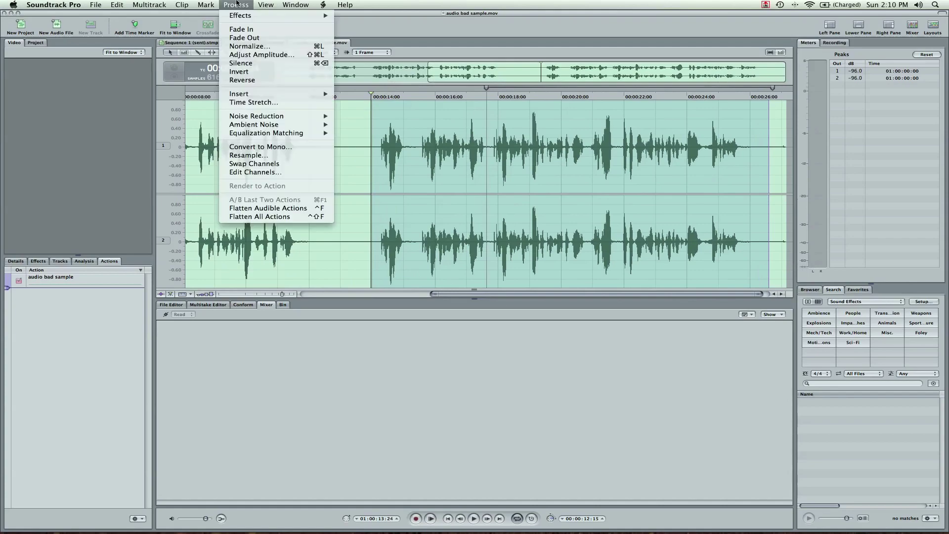
pyautogui.moveTo(281, 123)
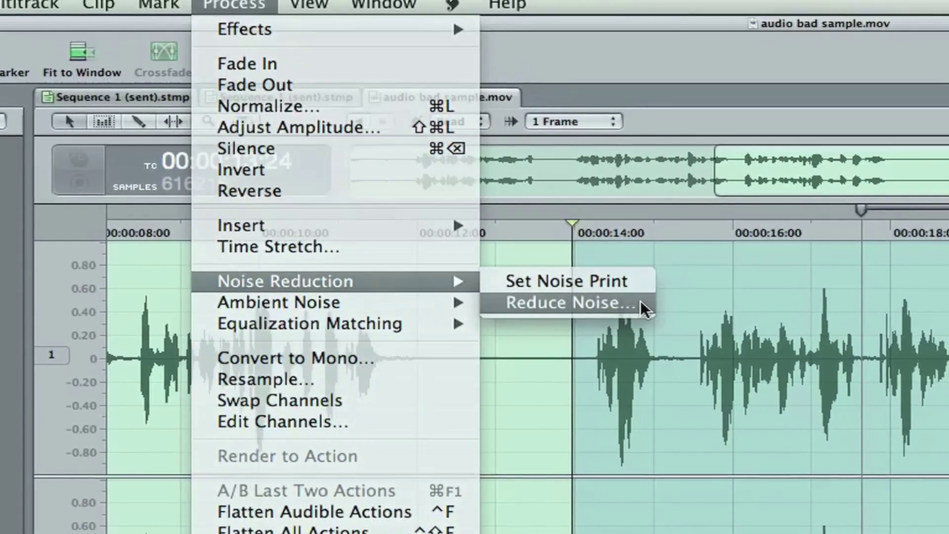
pyautogui.click(638, 299)
pyautogui.moveTo(899, 311); pyautogui.dragTo(260, 123)
pyautogui.click(199, 276)
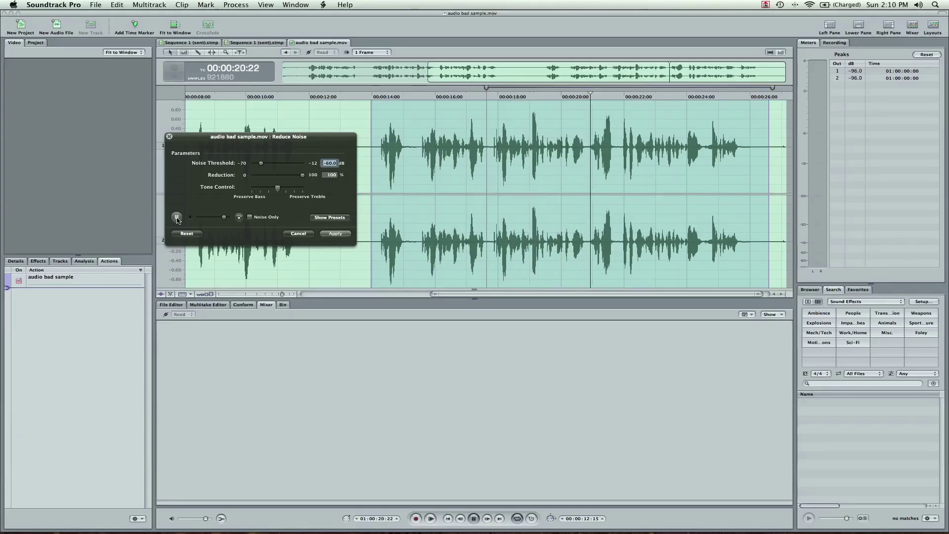
pyautogui.click(177, 218)
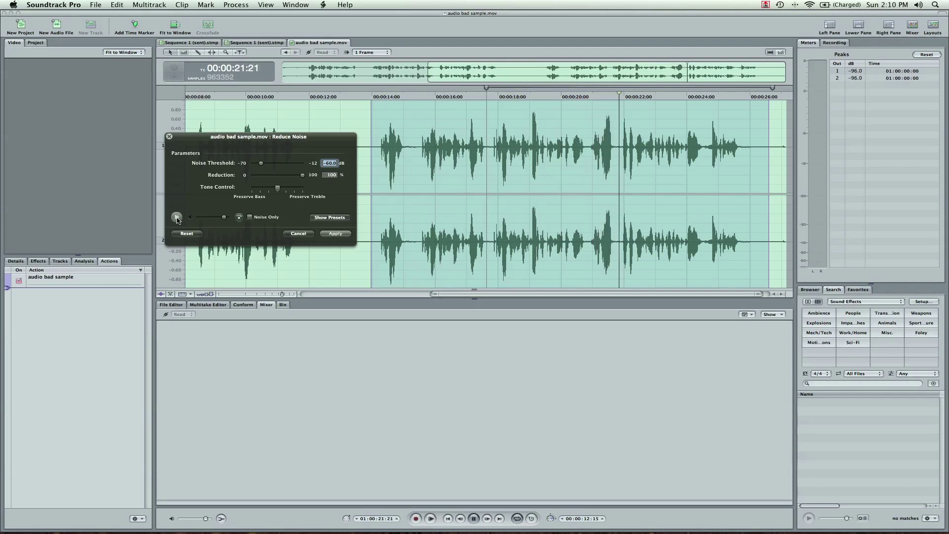
# - Audition the noise-reduced preview from around 17–18 seconds, trying it with looping on and off
pyautogui.click(489, 96)
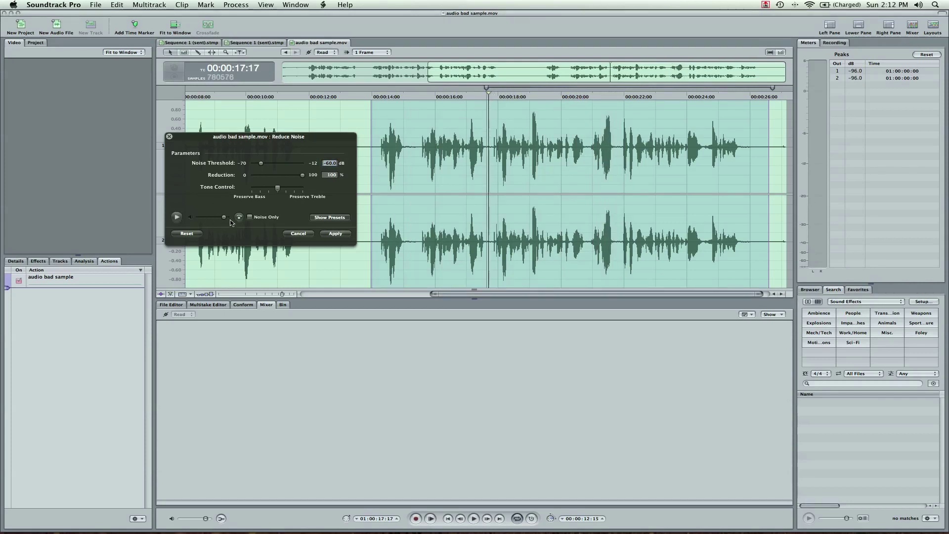
pyautogui.click(177, 217)
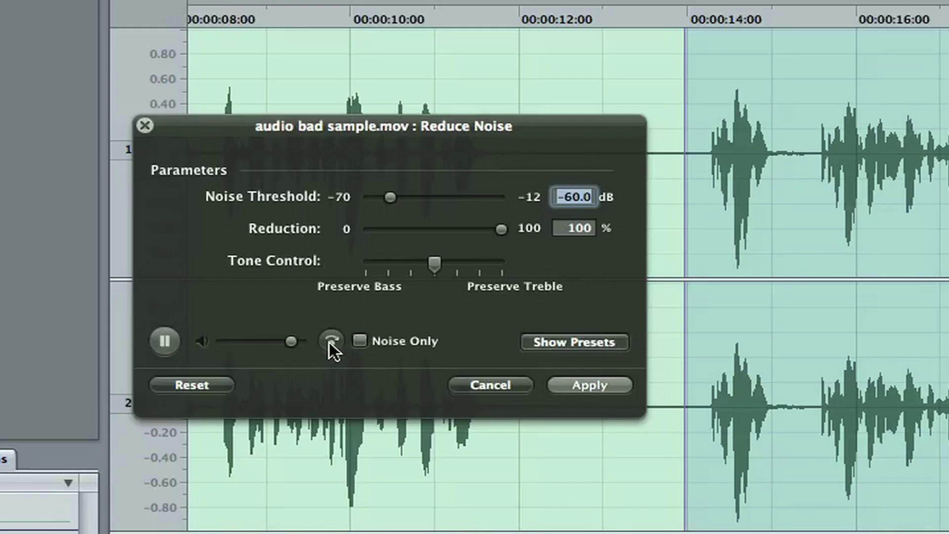
pyautogui.click(330, 341)
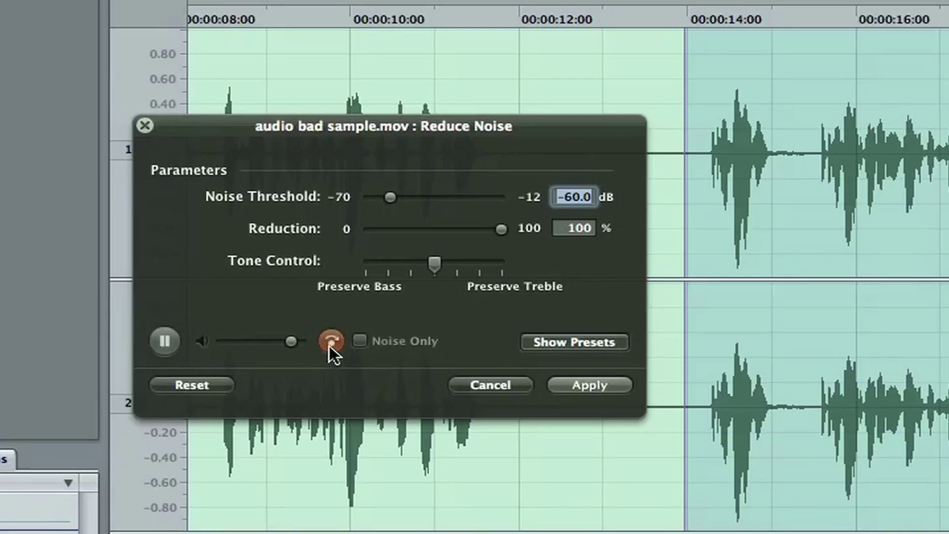
pyautogui.click(330, 343)
pyautogui.click(167, 346)
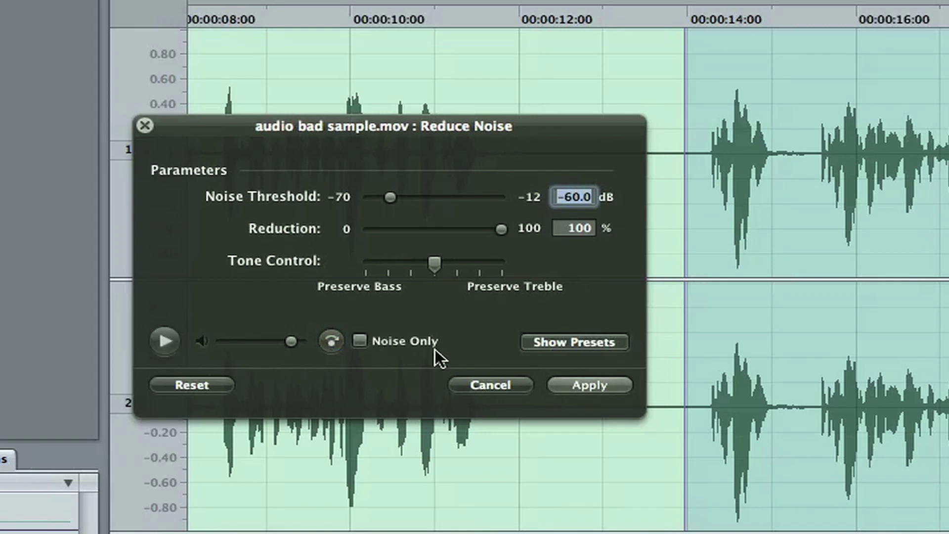
pyautogui.click(331, 344)
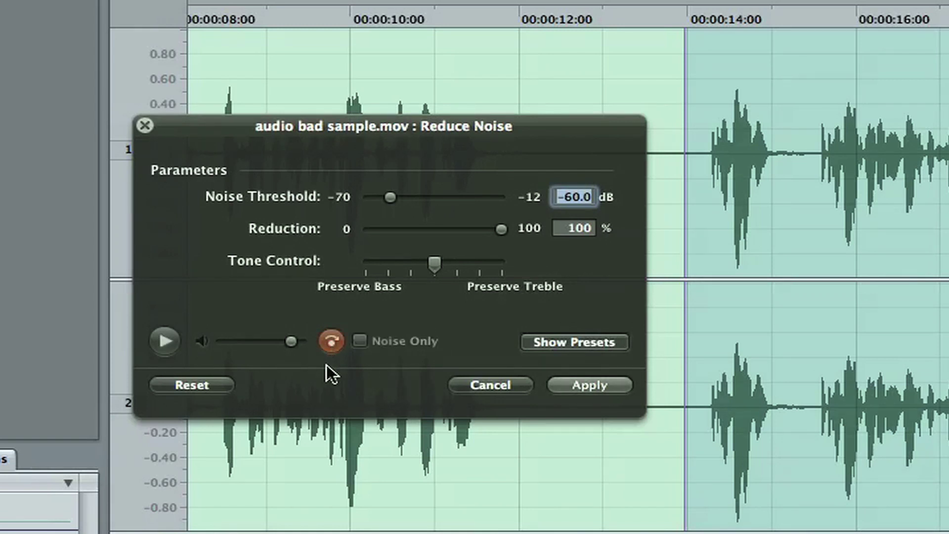
pyautogui.click(330, 343)
pyautogui.click(158, 345)
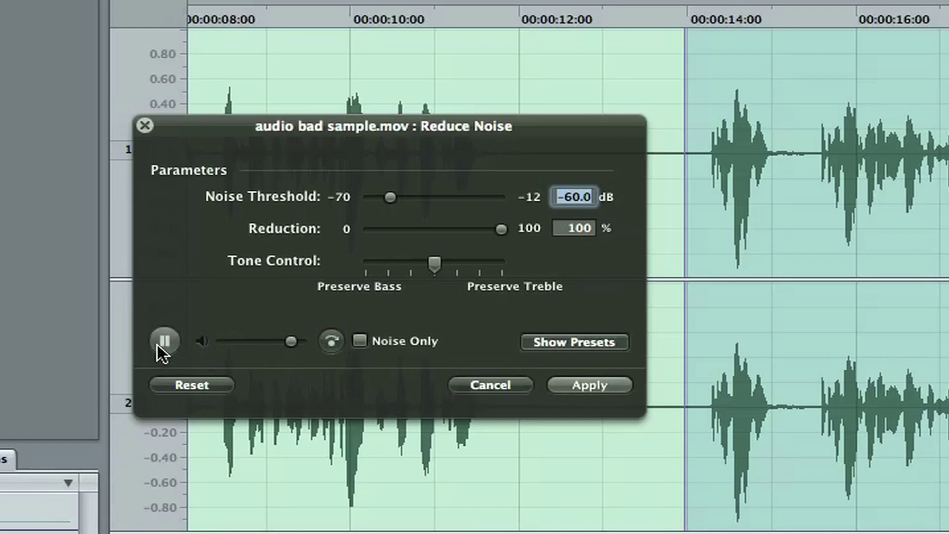
pyautogui.click(158, 345)
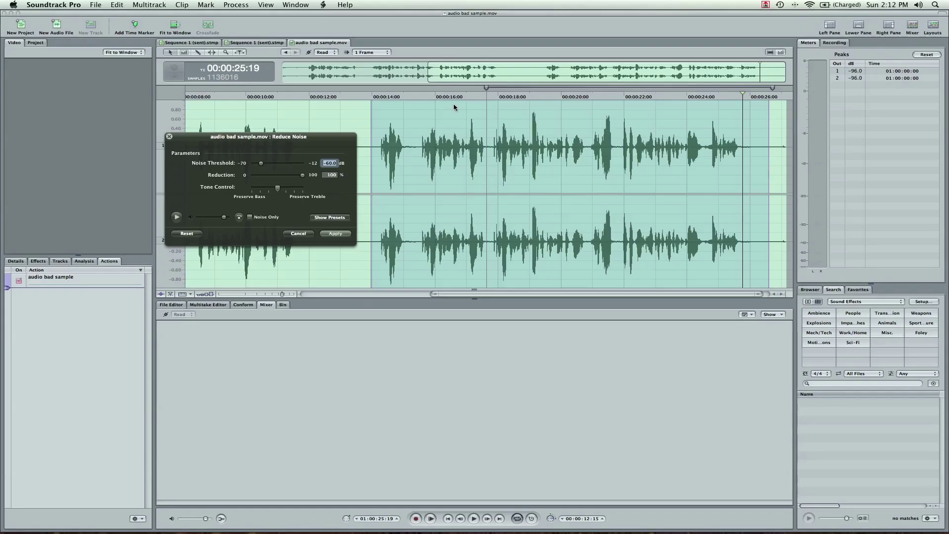
pyautogui.click(501, 97)
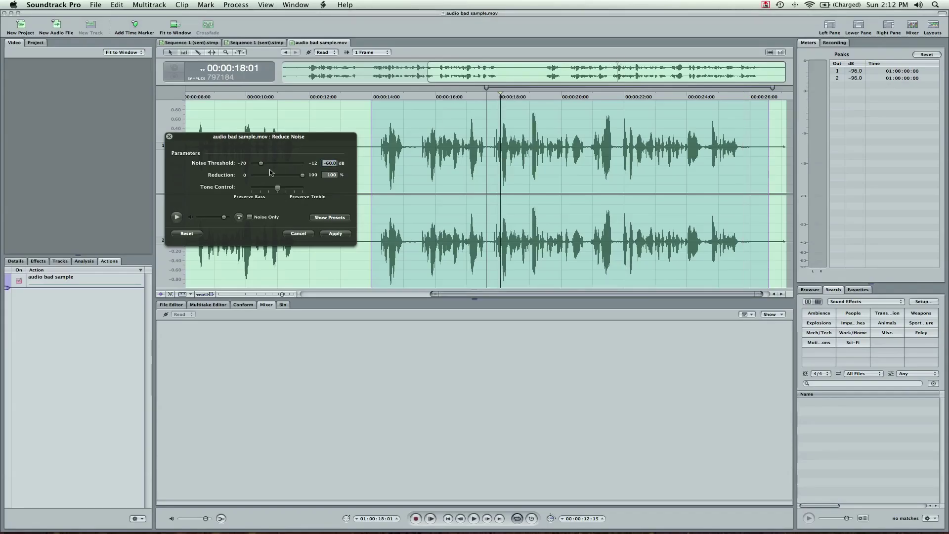
# - Set Noise Threshold to -65.5 dB, shift Tone Control toward Preserve Bass, and audition Noise Only
pyautogui.moveTo(261, 164); pyautogui.dragTo(258, 164)
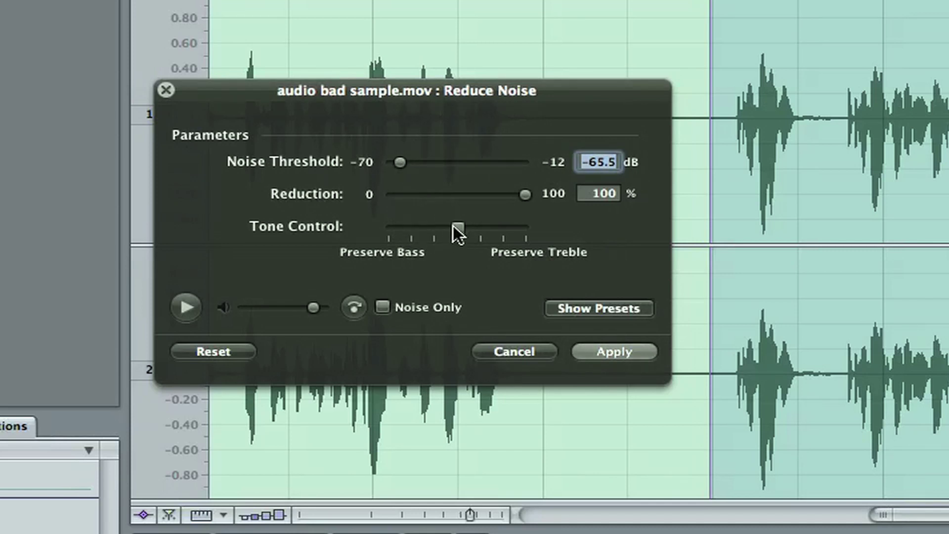
pyautogui.moveTo(453, 225); pyautogui.dragTo(440, 225)
pyautogui.press('space')
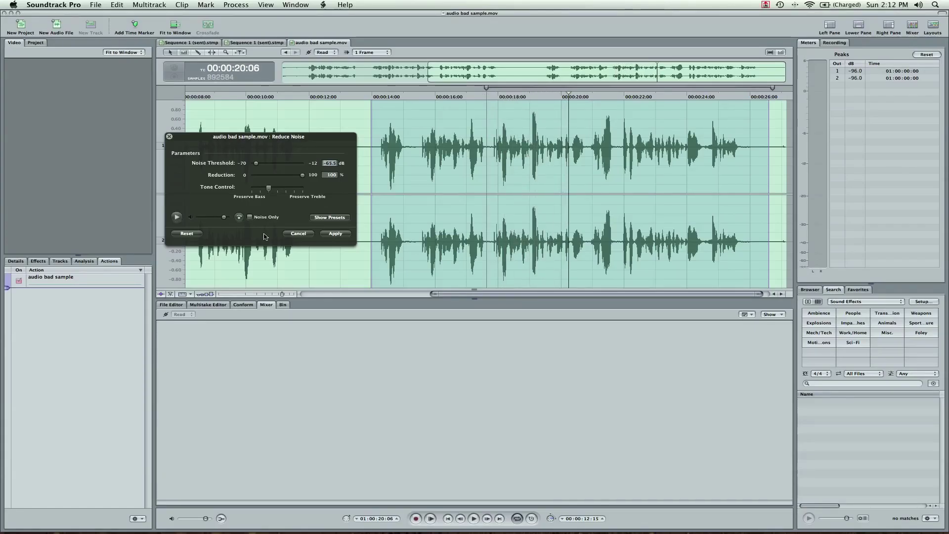
pyautogui.click(250, 217)
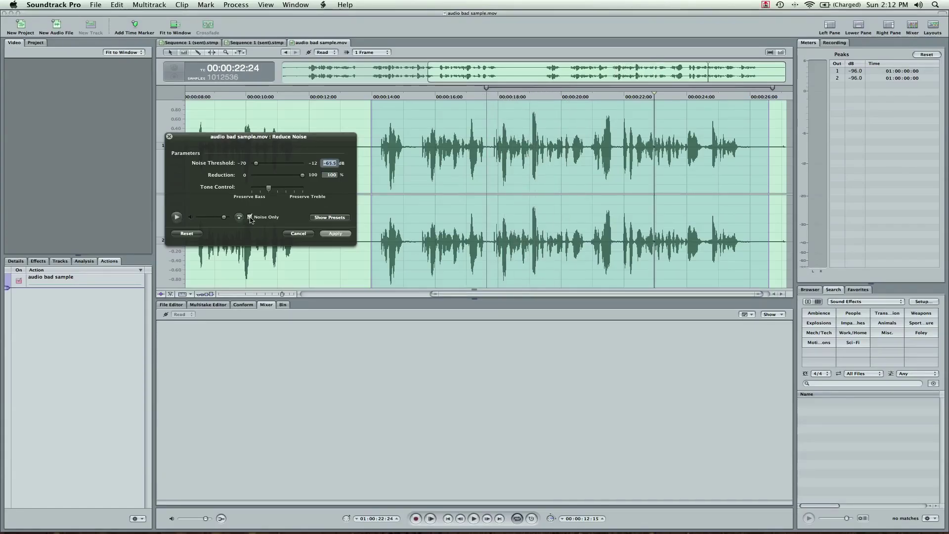
# - Apply Reduce Noise, save as 'audio bad sample-1.stap', and drag the file into Final Cut Pro's Browser
pyautogui.click(335, 233)
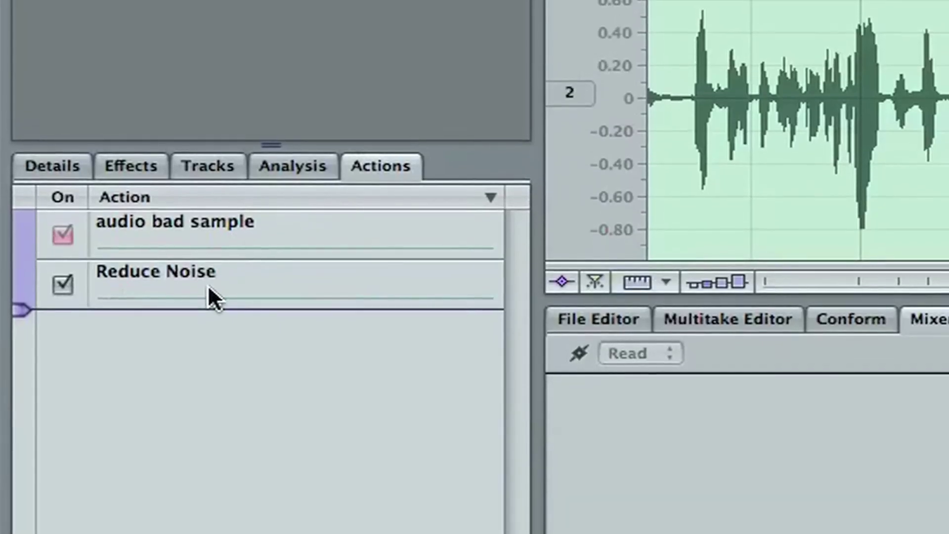
pyautogui.click(209, 291)
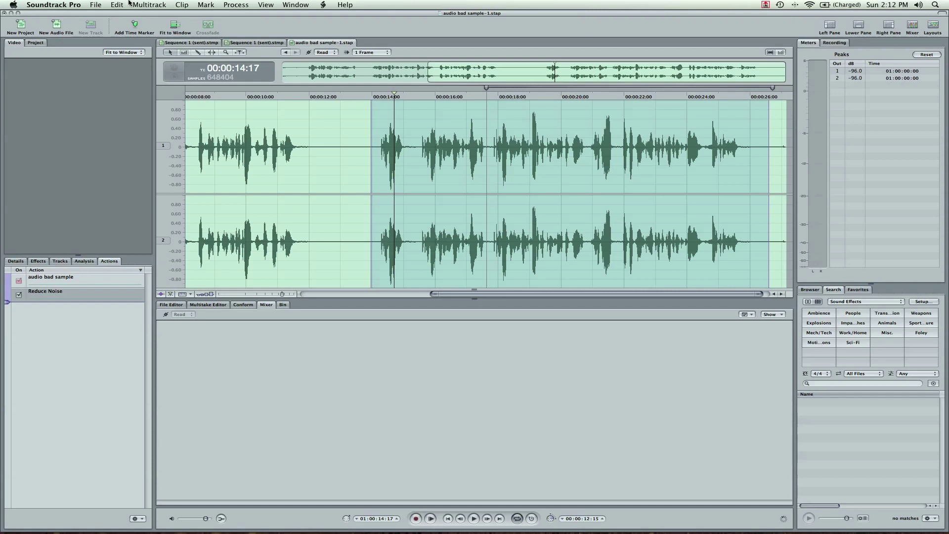
pyautogui.click(96, 5)
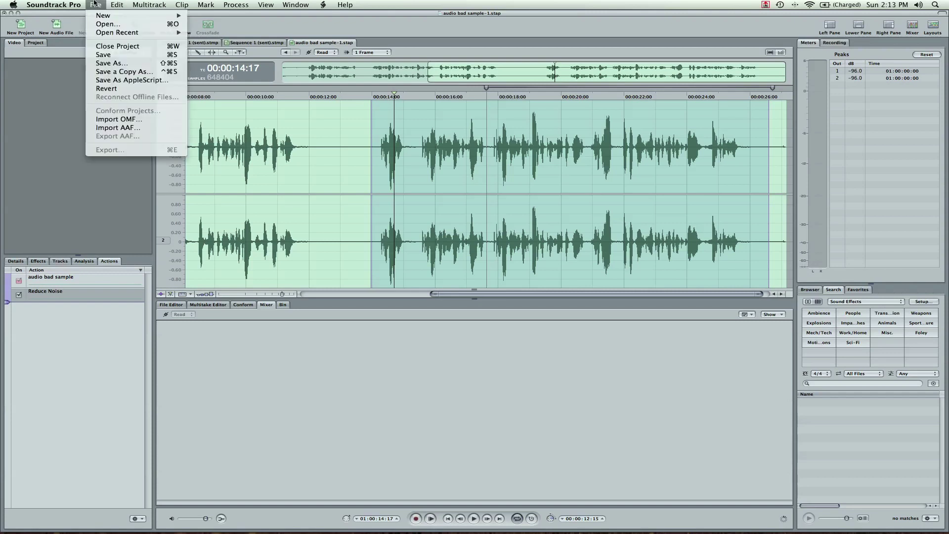
pyautogui.click(112, 63)
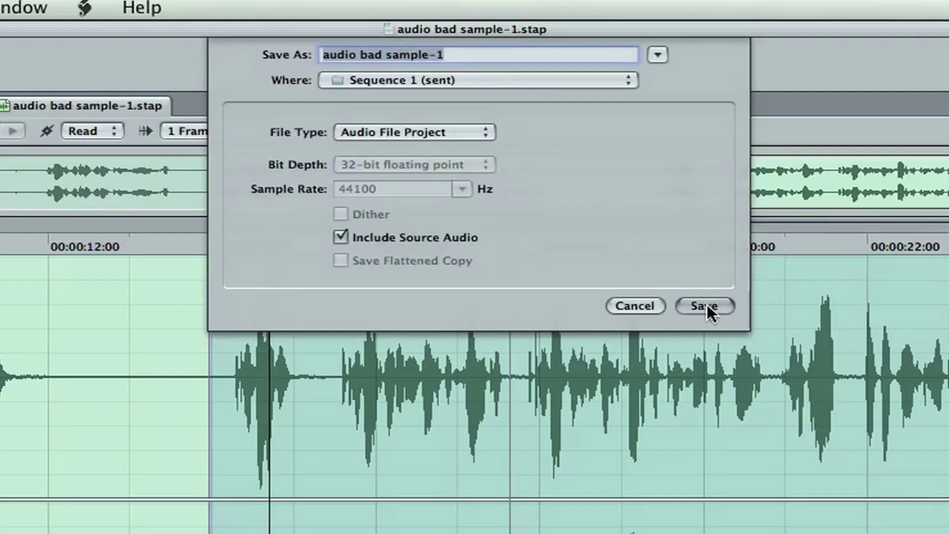
pyautogui.click(710, 305)
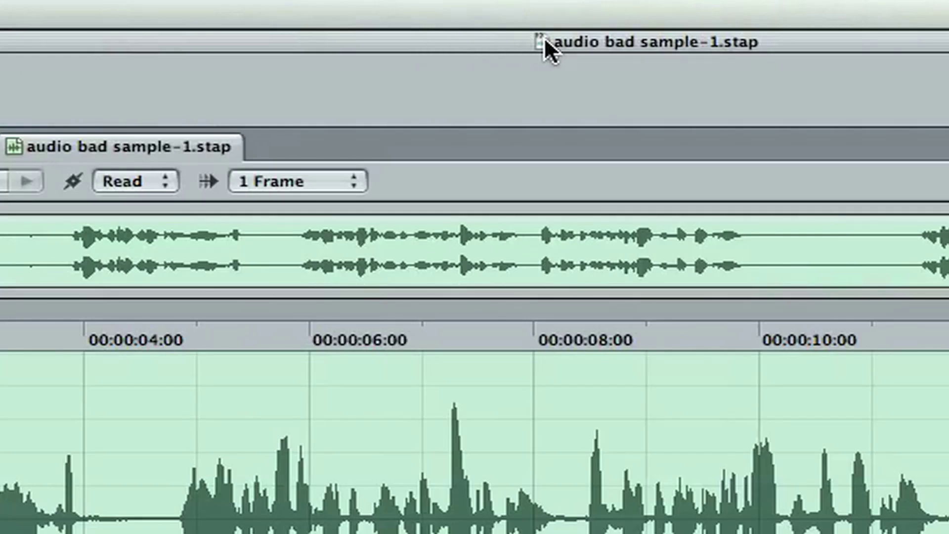
pyautogui.moveTo(559, 13); pyautogui.dragTo(68, 118)
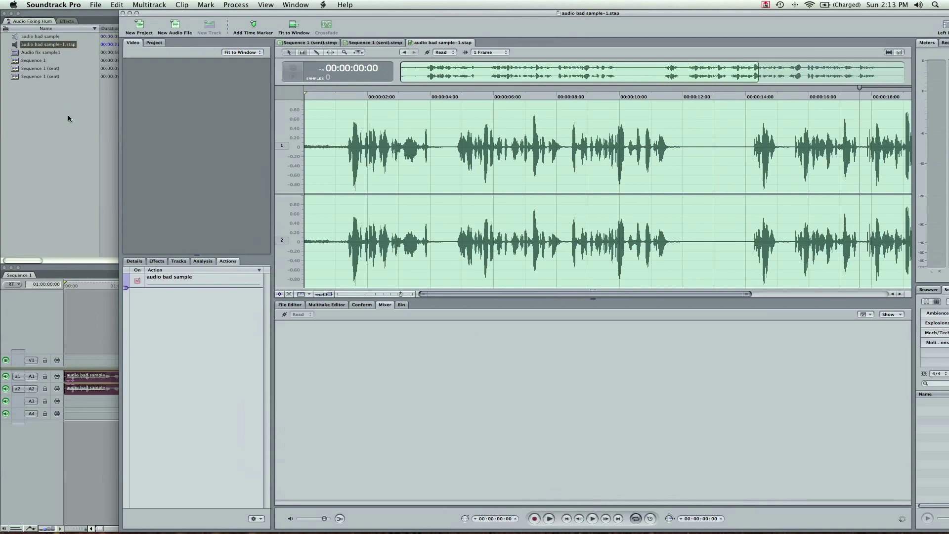
# - Place 'audio bad sample-1.stap' onto tracks A1–A2 of Sequence 1 and render it
pyautogui.click(64, 129)
pyautogui.moveTo(14, 45); pyautogui.dragTo(69, 376)
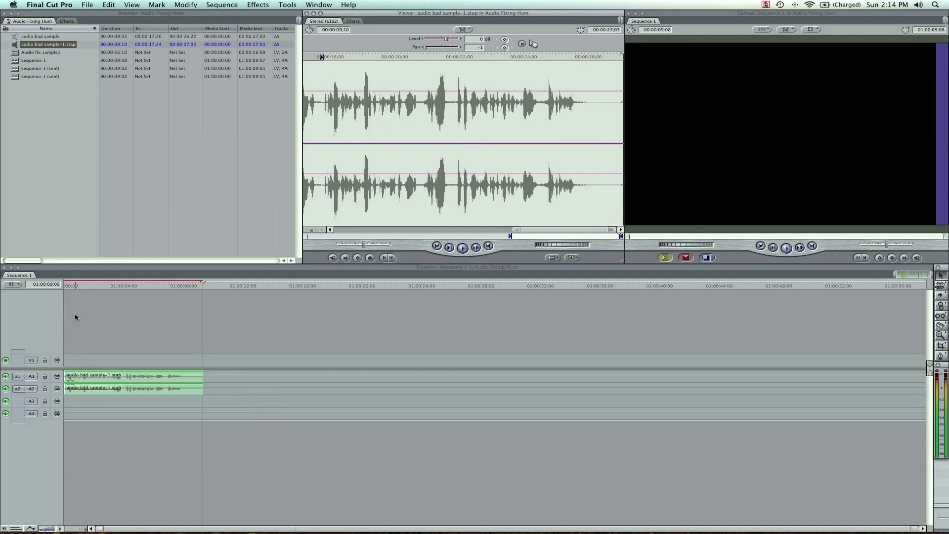
pyautogui.hotkey('alt', 'r')
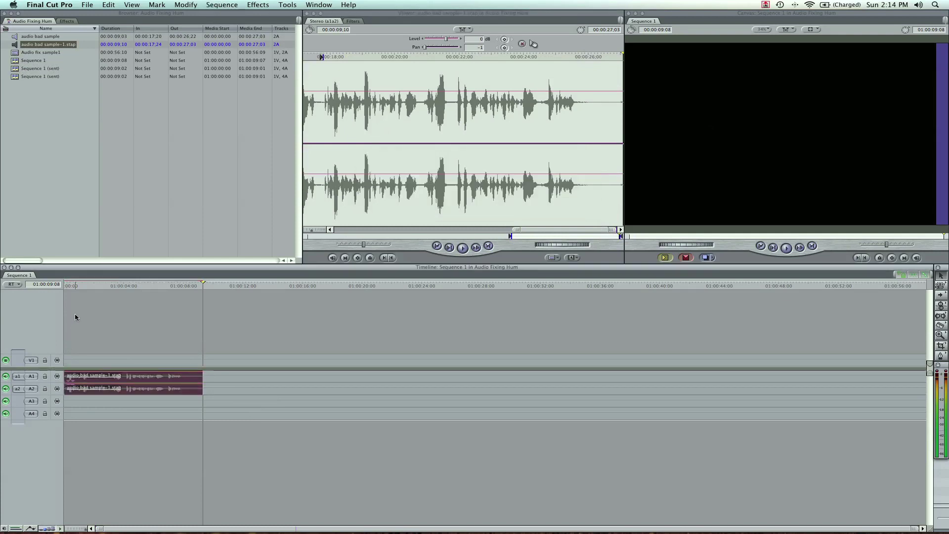
# - Play Sequence 1 from the start to hear the cleaned audio
pyautogui.press('Home')
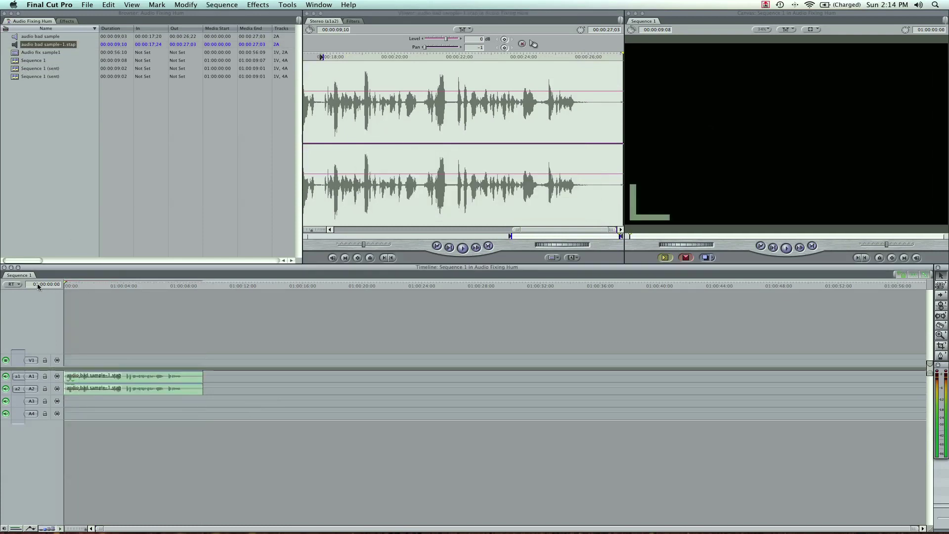
pyautogui.press('space')
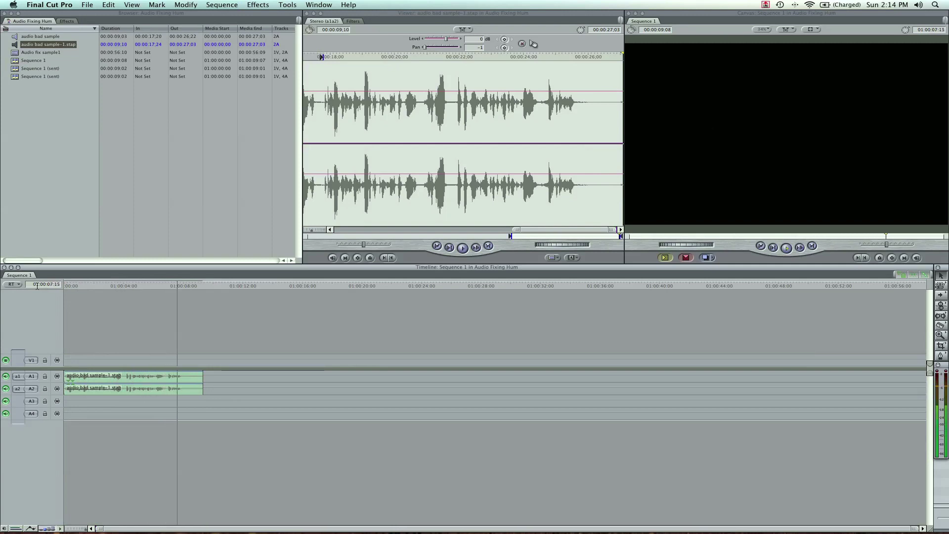
pyautogui.click(189, 243)
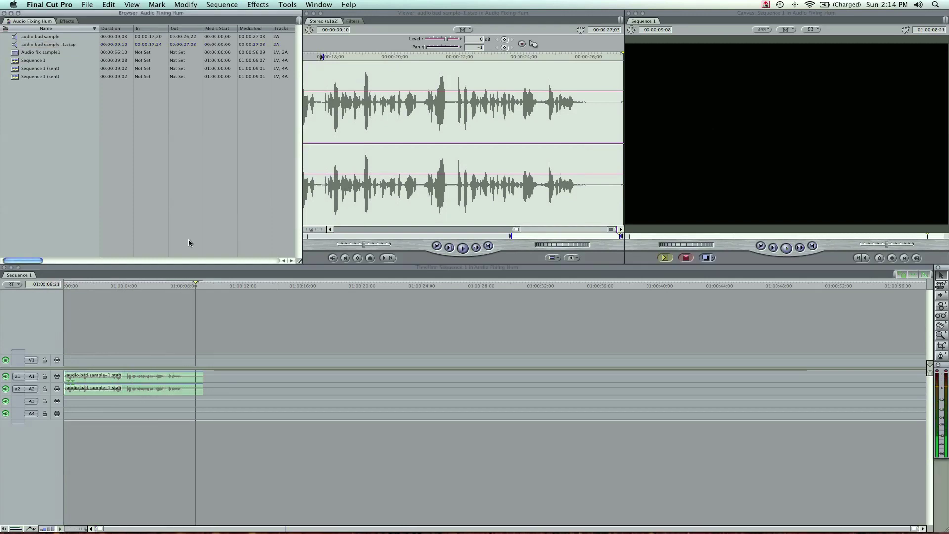
pyautogui.click(251, 351)
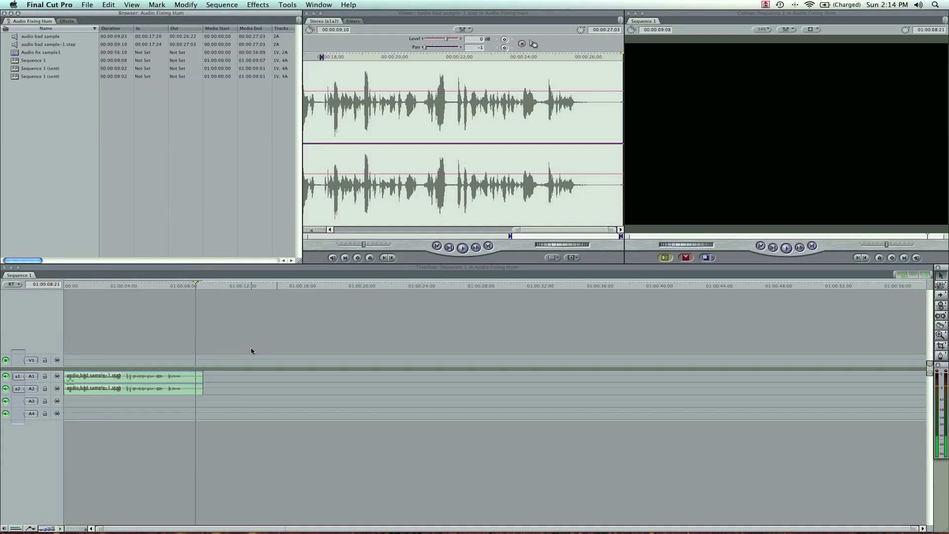